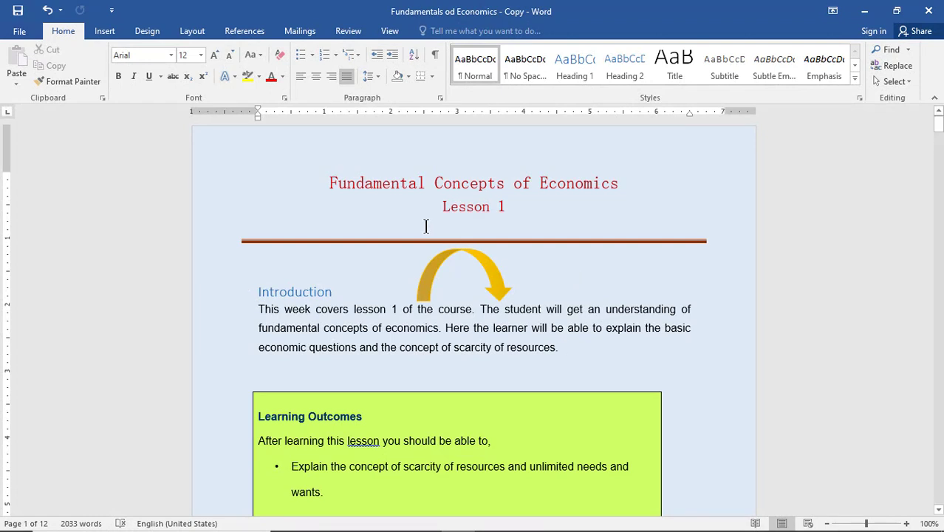
# Step: Show the Design tab's built-in themes gallery, such as Office, Facet, Integral and Ion
pyautogui.click(159, 32)
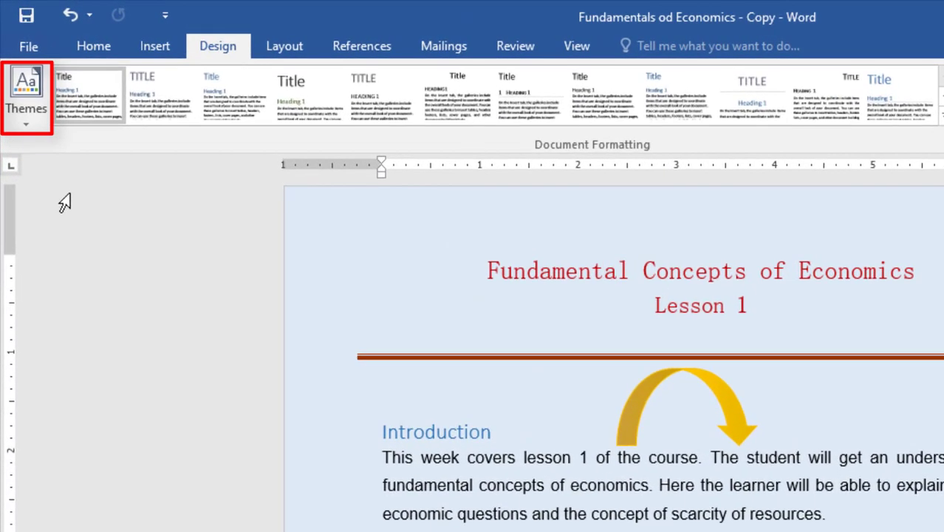
pyautogui.click(29, 118)
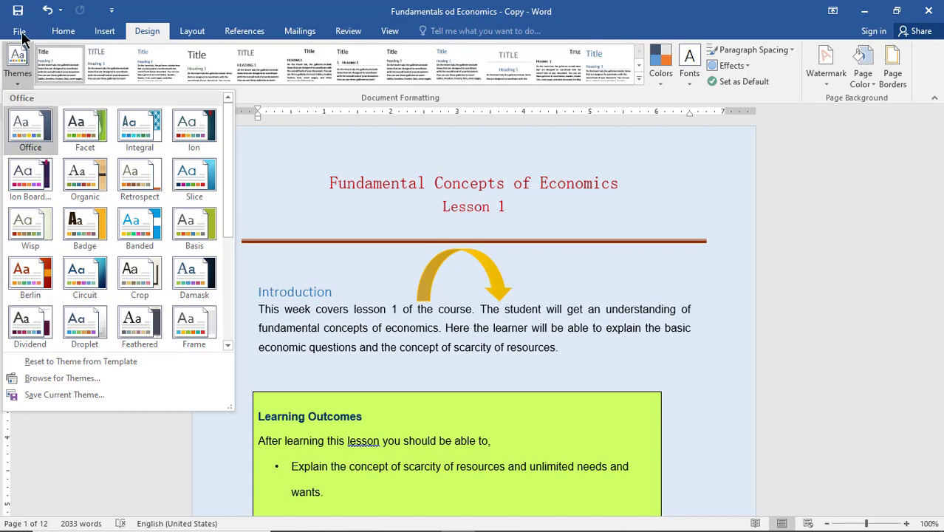
# Step: Create a new blank document and look through its Design themes
pyautogui.click(34, 130)
pyautogui.click(19, 31)
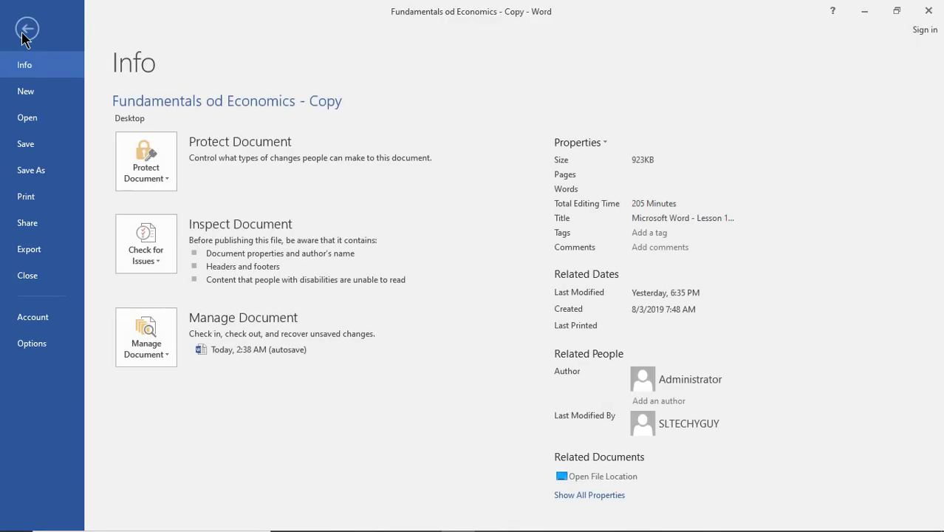
pyautogui.click(30, 92)
pyautogui.click(204, 252)
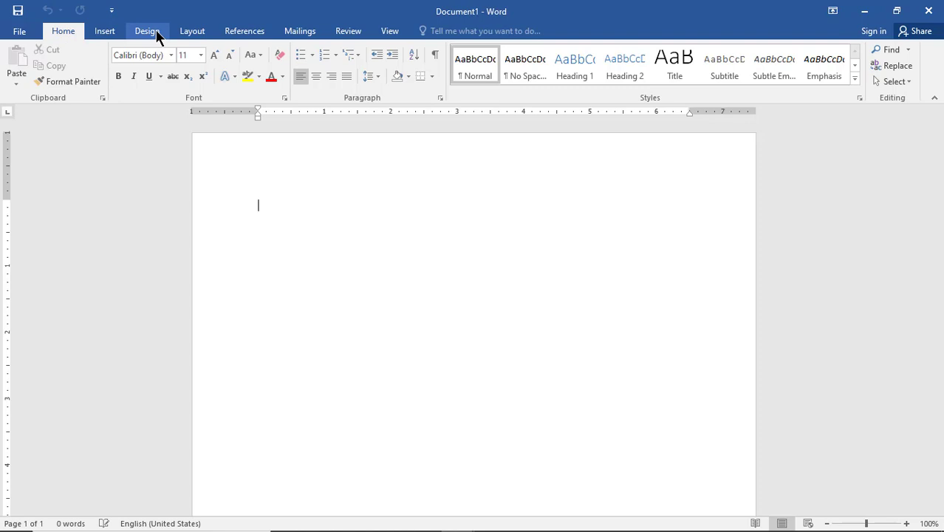
pyautogui.click(153, 32)
pyautogui.click(25, 74)
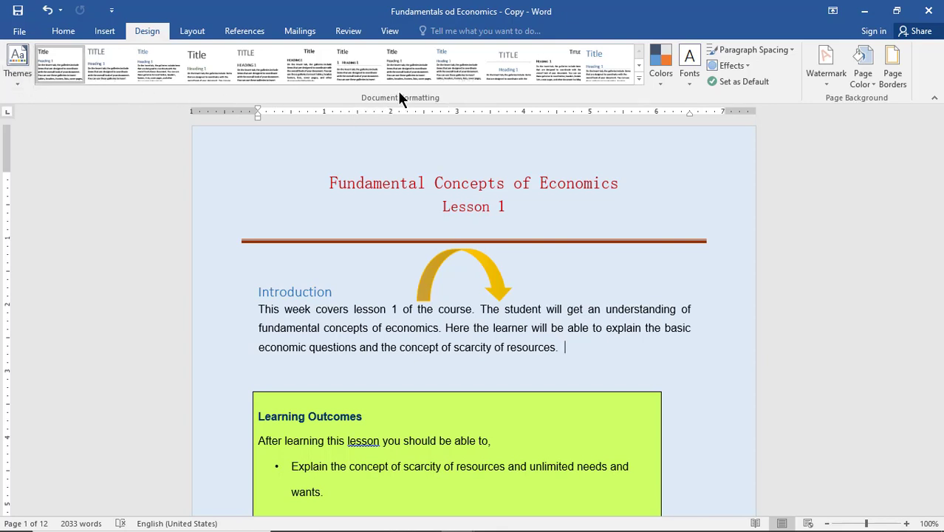
# Step: Check the Themes gallery without changing the theme, then expand the full Document Formatting style sets
pyautogui.click(22, 87)
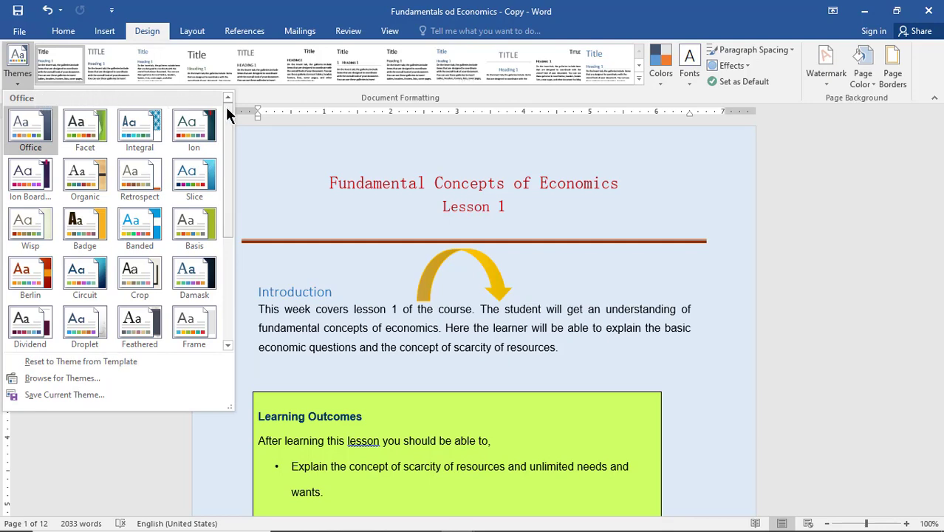
pyautogui.moveTo(227, 111)
pyautogui.mouseDown()
pyautogui.moveTo(222, 141)
pyautogui.moveTo(220, 116)
pyautogui.mouseUp()
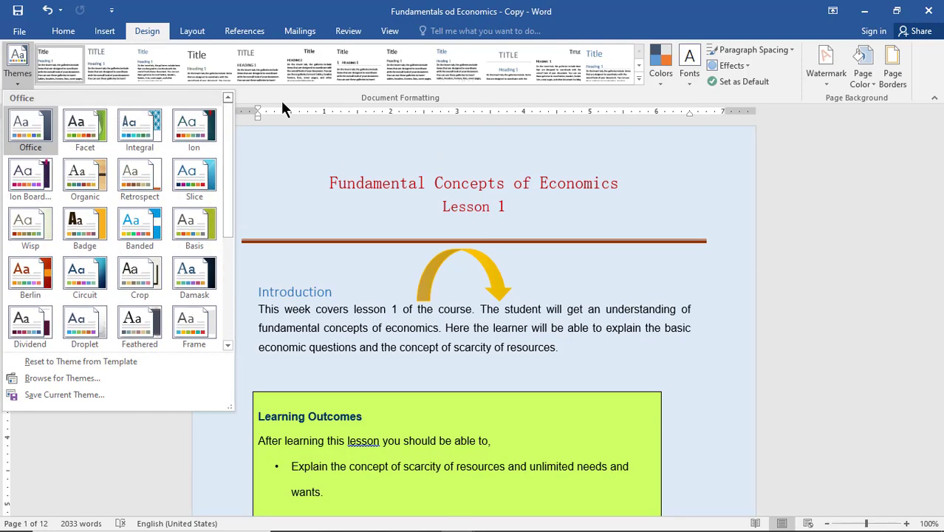
pyautogui.click(604, 93)
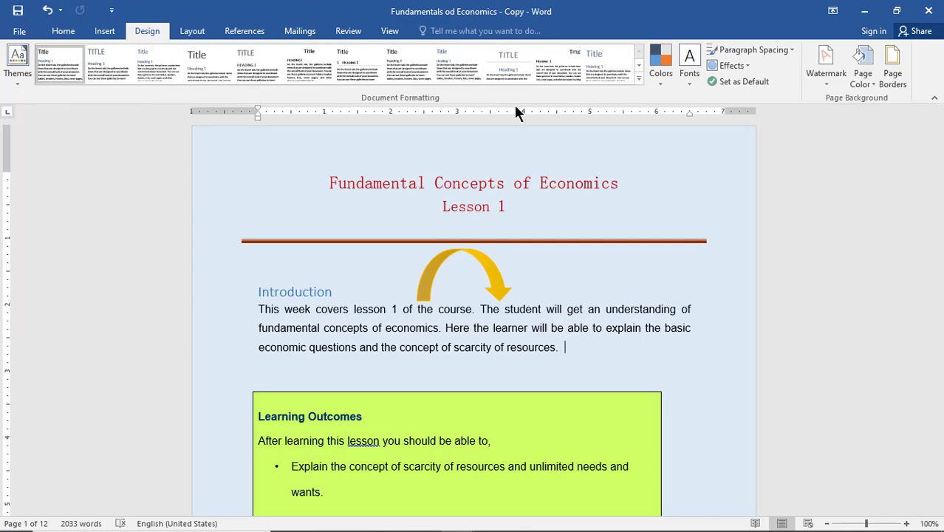
pyautogui.click(639, 77)
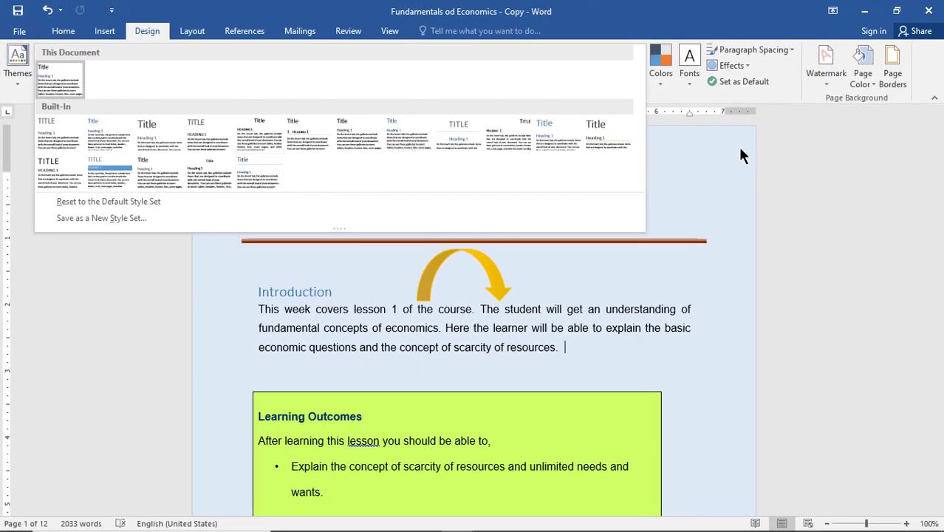
# Step: Close the style sets, then look through the theme Colors palettes and Fonts list without applying any
pyautogui.click(738, 147)
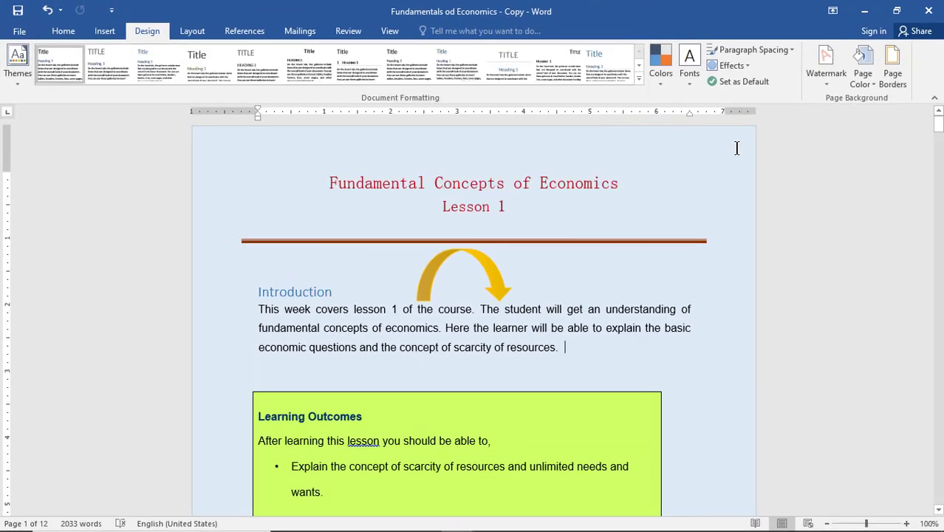
pyautogui.click(661, 82)
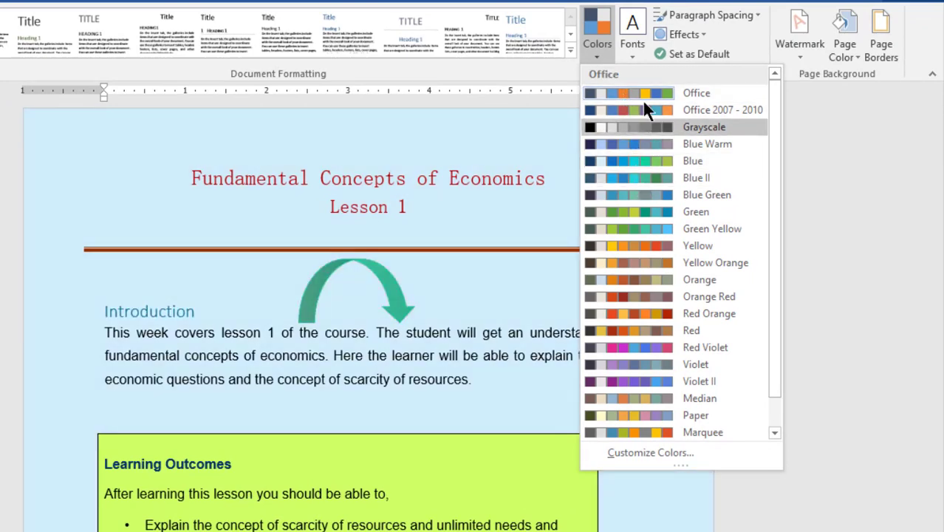
pyautogui.click(540, 65)
pyautogui.click(640, 55)
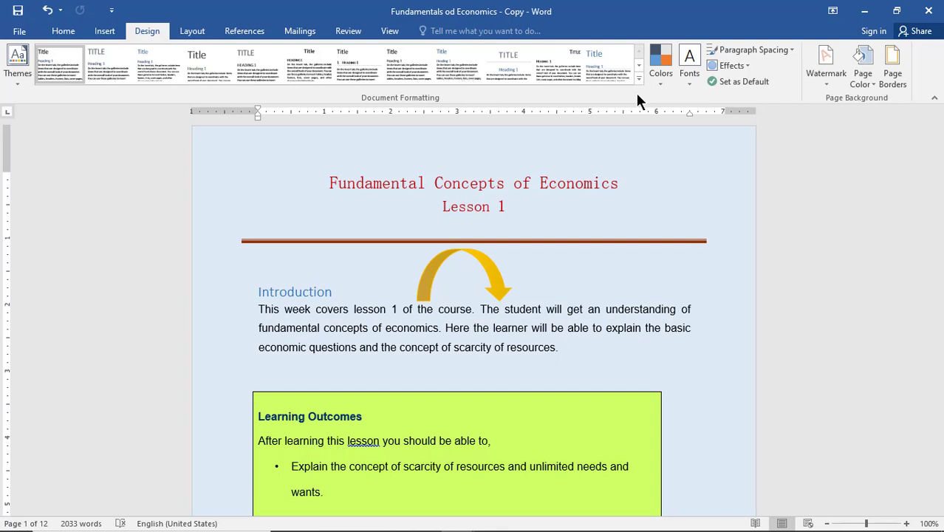
pyautogui.click(673, 204)
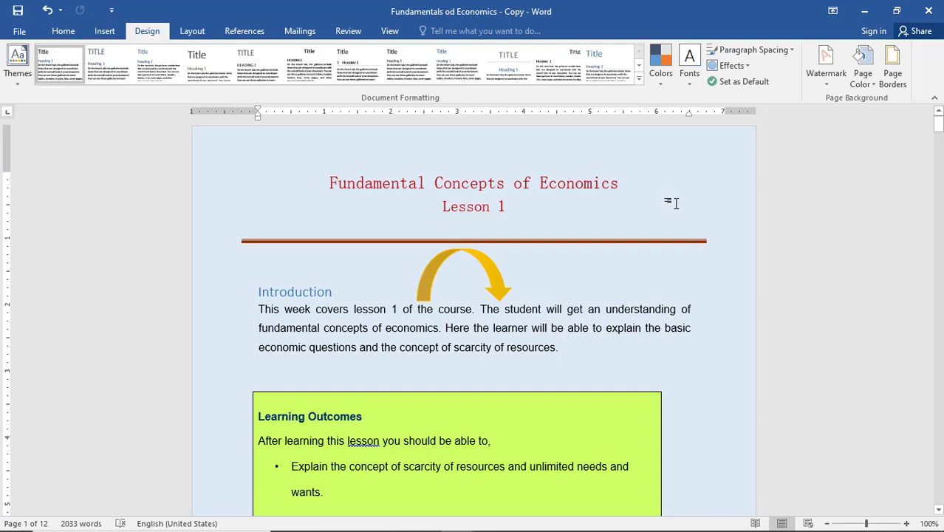
pyautogui.scroll(-4, 657, 183)
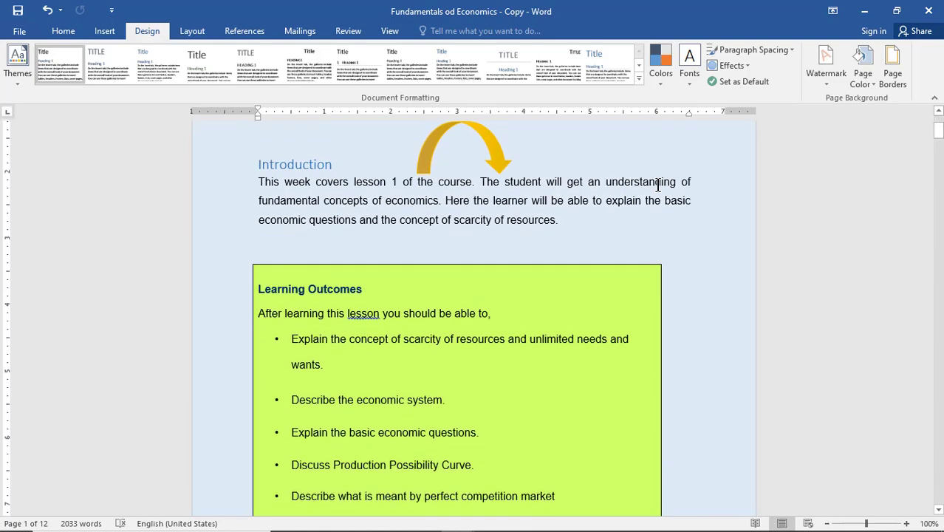
pyautogui.scroll(-5, 659, 189)
pyautogui.scroll(6, 698, 299)
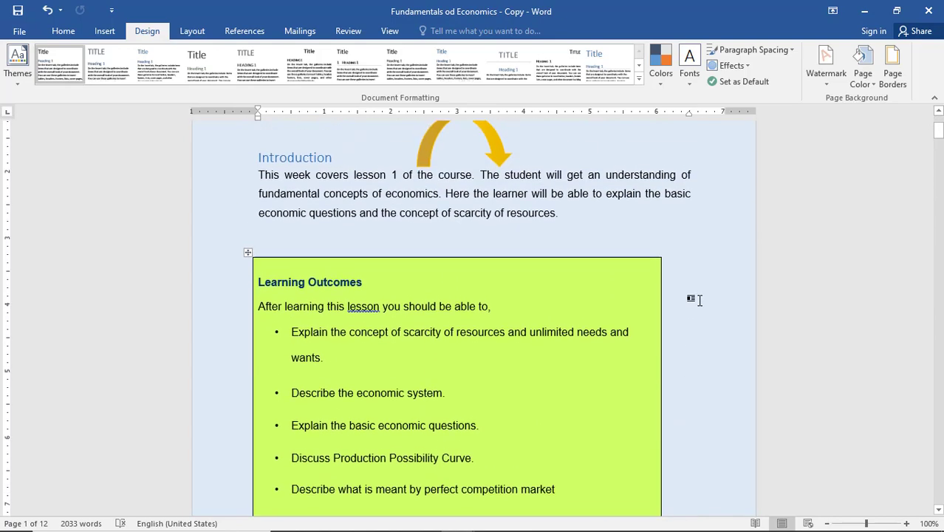
pyautogui.scroll(3, 698, 298)
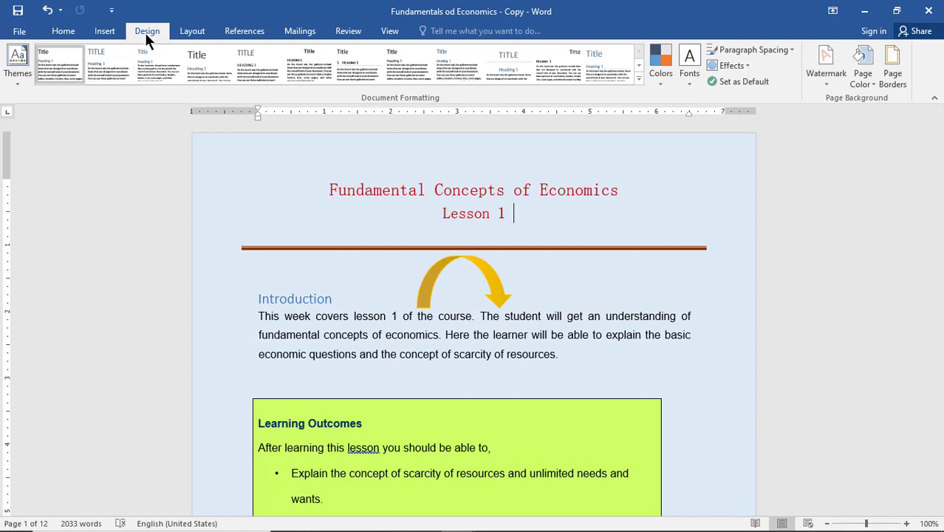
# Step: Apply the Facet theme to the economics lesson from the Themes gallery
pyautogui.click(19, 80)
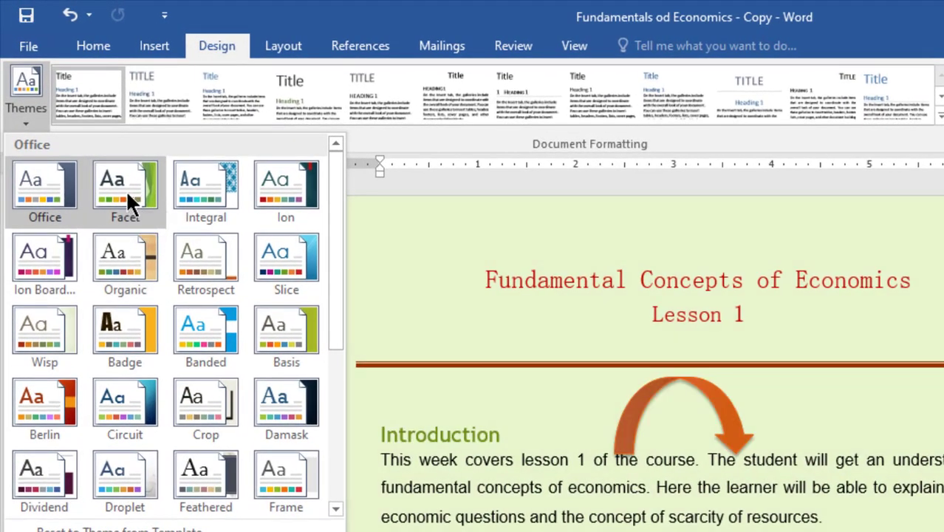
pyautogui.click(129, 198)
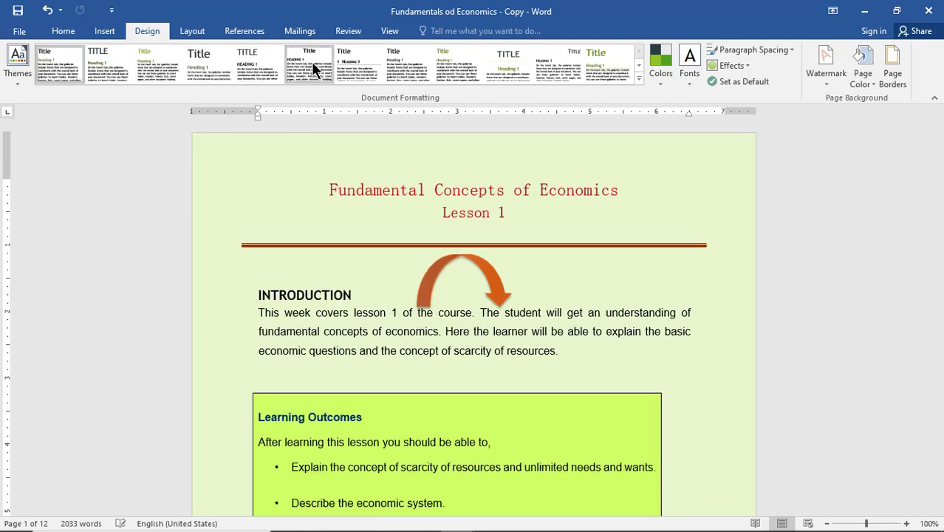
# Step: Apply the Black & White (Numbered) style set and bring up the theme colour palettes
pyautogui.click(355, 66)
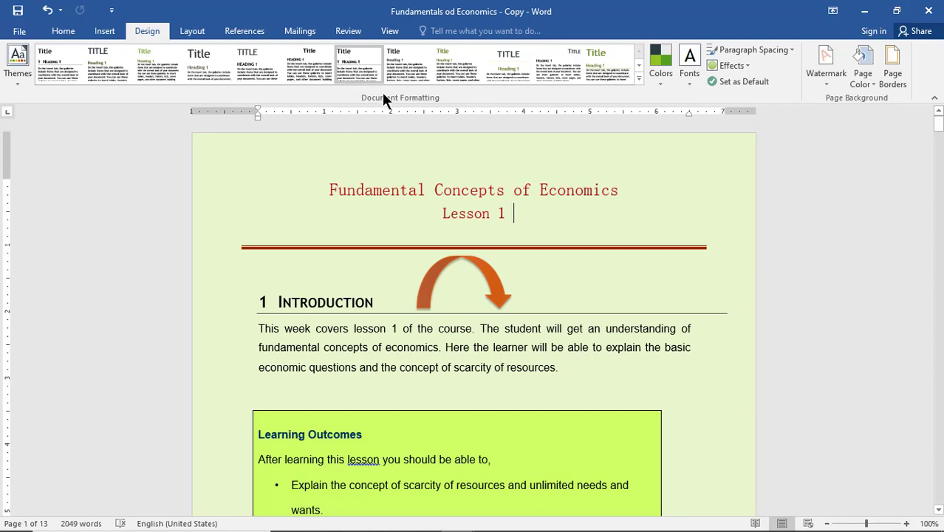
pyautogui.click(658, 80)
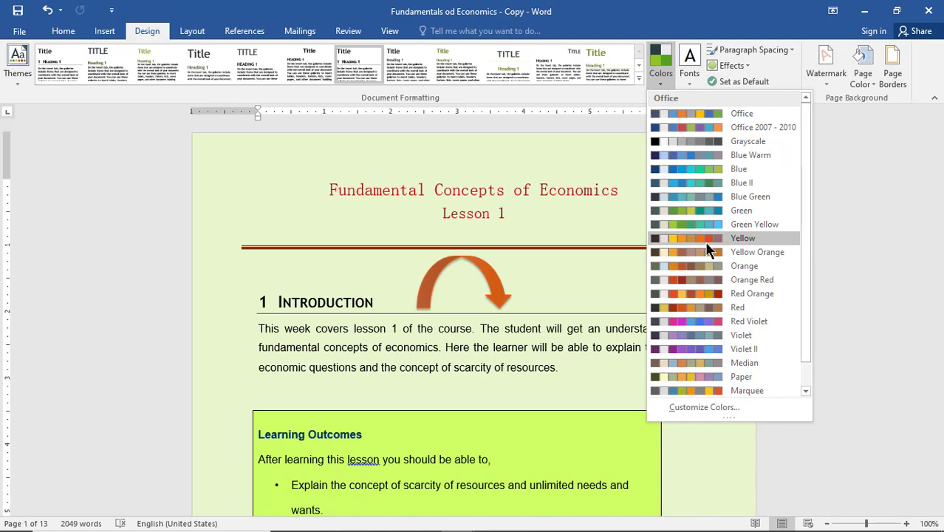
# Step: Open Customize Colors to start the 'Custom 1' theme colour set, moving its dialog aside
pyautogui.click(721, 414)
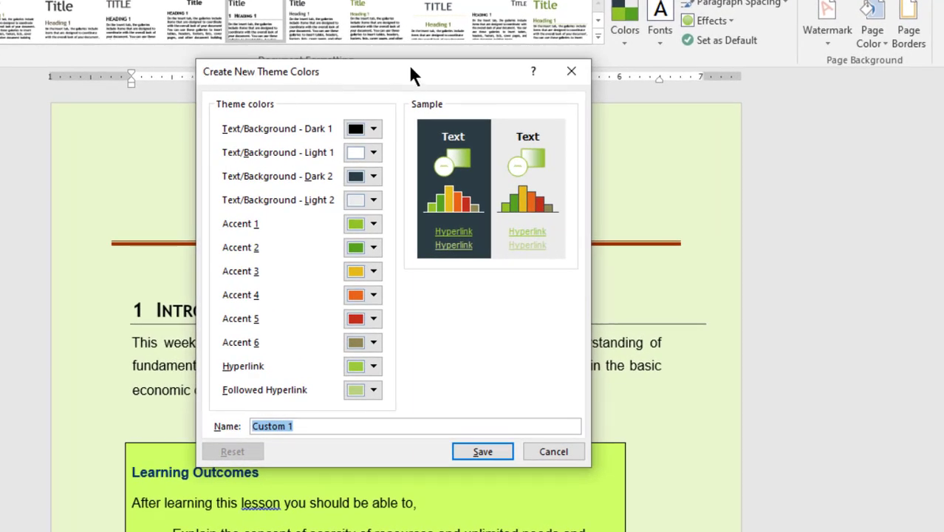
pyautogui.moveTo(412, 74); pyautogui.dragTo(319, 48)
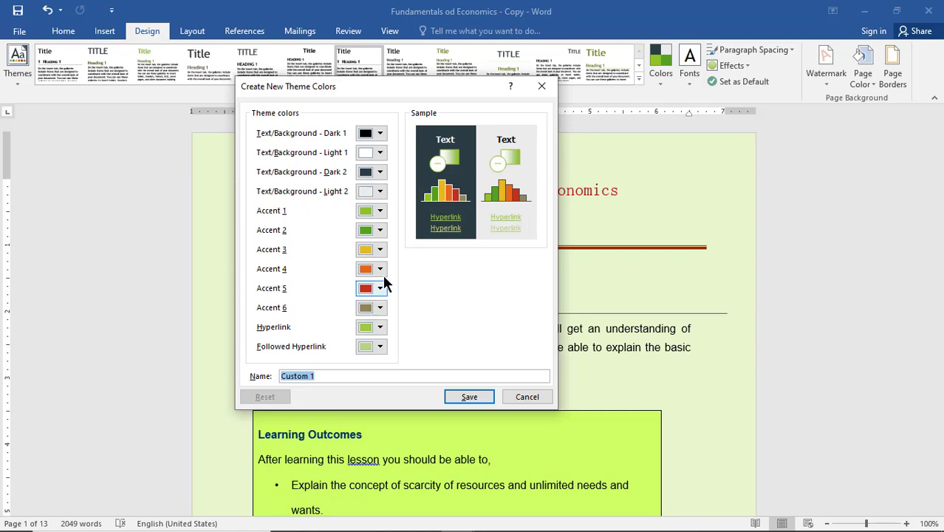
# Step: Give Accent 1 a custom grey of Red 150, Green 140, Blue 135
pyautogui.click(381, 212)
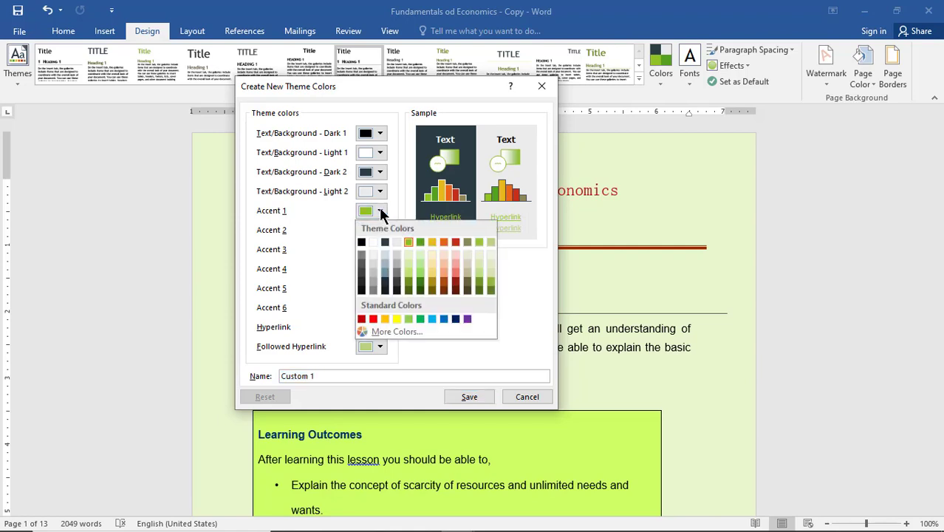
pyautogui.click(489, 235)
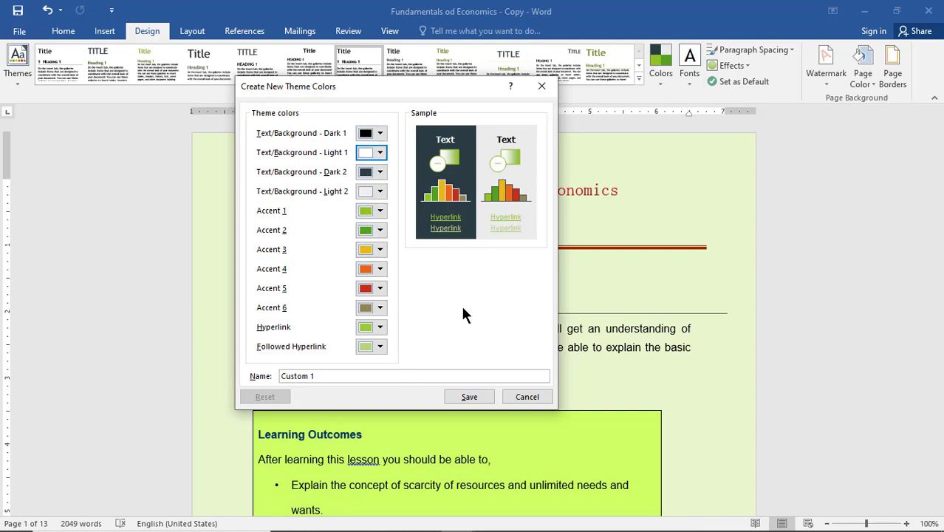
pyautogui.click(379, 213)
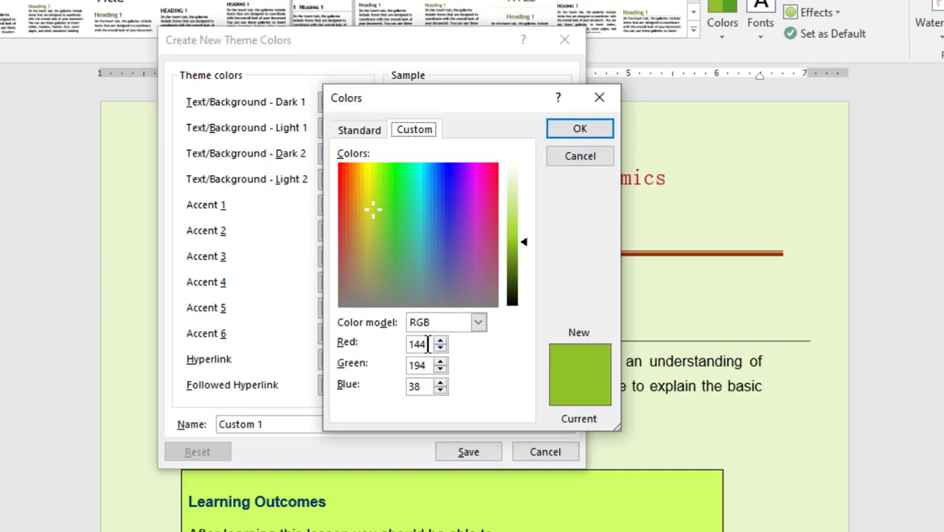
pyautogui.doubleClick(400, 344)
pyautogui.write('1')
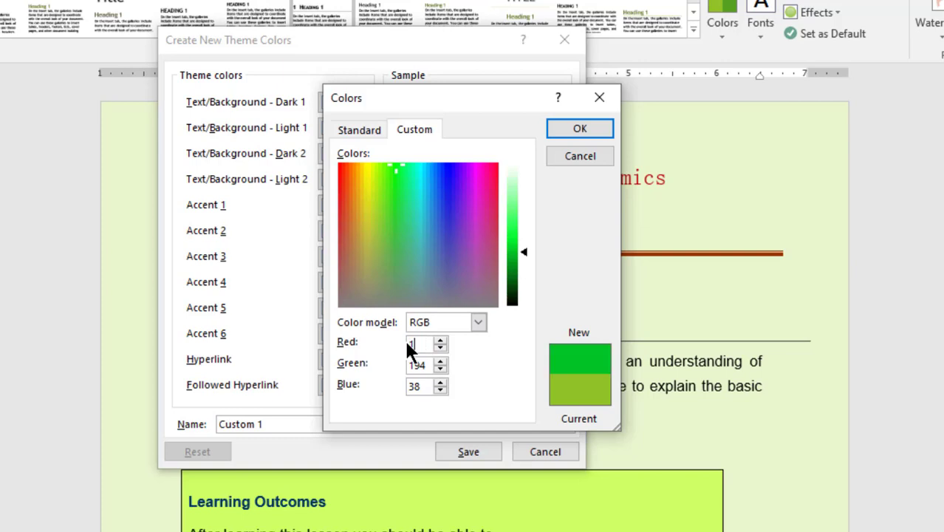
pyautogui.write('50')
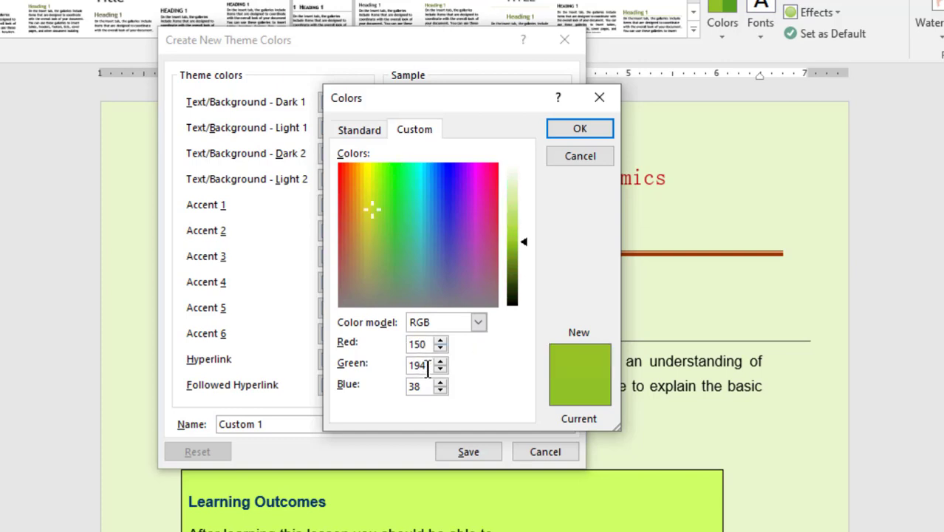
pyautogui.doubleClick(427, 367)
pyautogui.write('140')
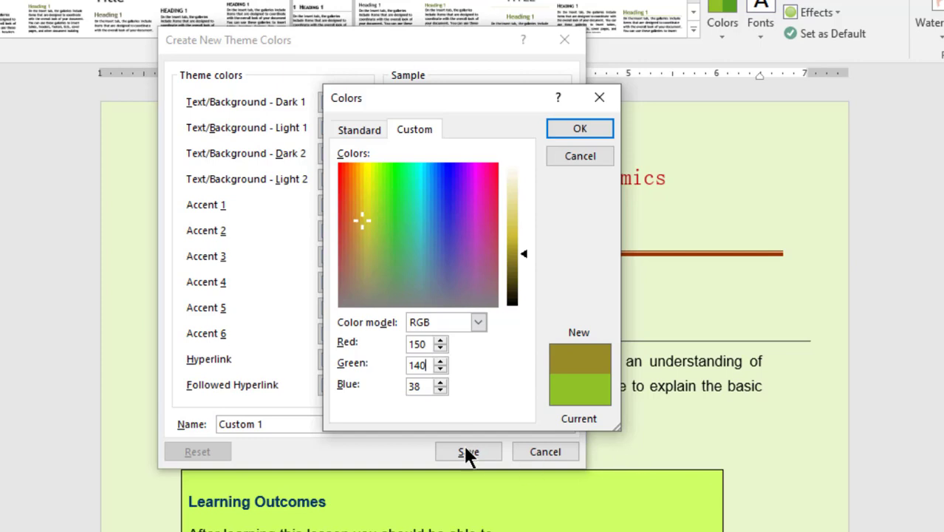
pyautogui.moveTo(429, 385); pyautogui.dragTo(360, 391)
pyautogui.write('1')
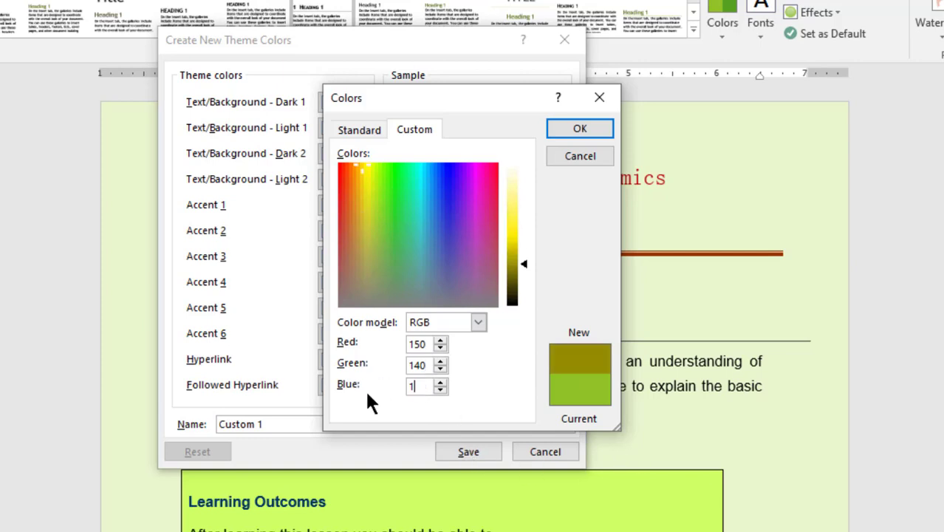
pyautogui.write('35')
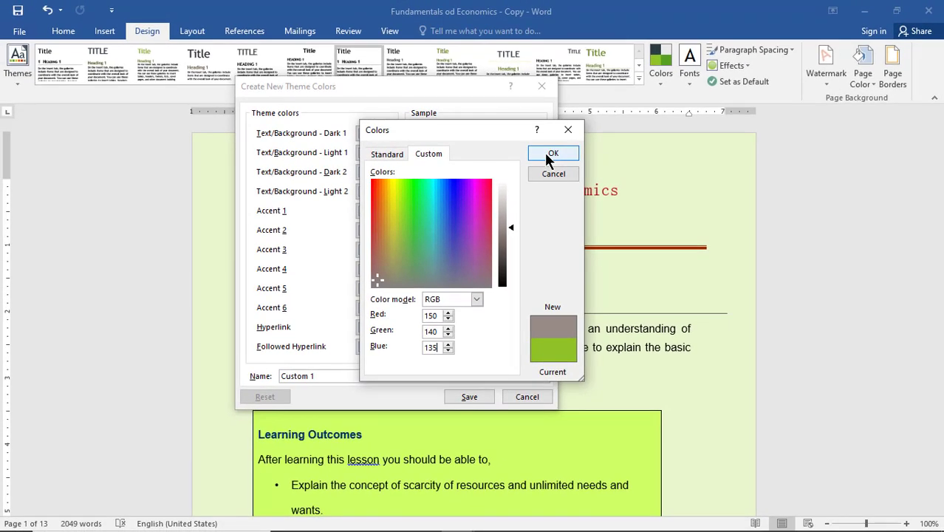
pyautogui.click(549, 156)
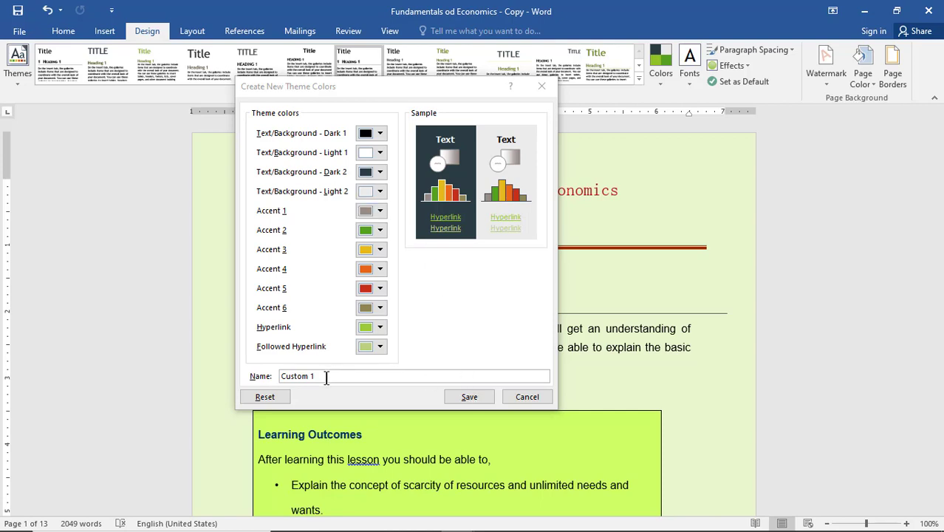
# Step: Save the colour set as 'sltechyguy color' and confirm it appears under Custom in Colors
pyautogui.click(326, 378)
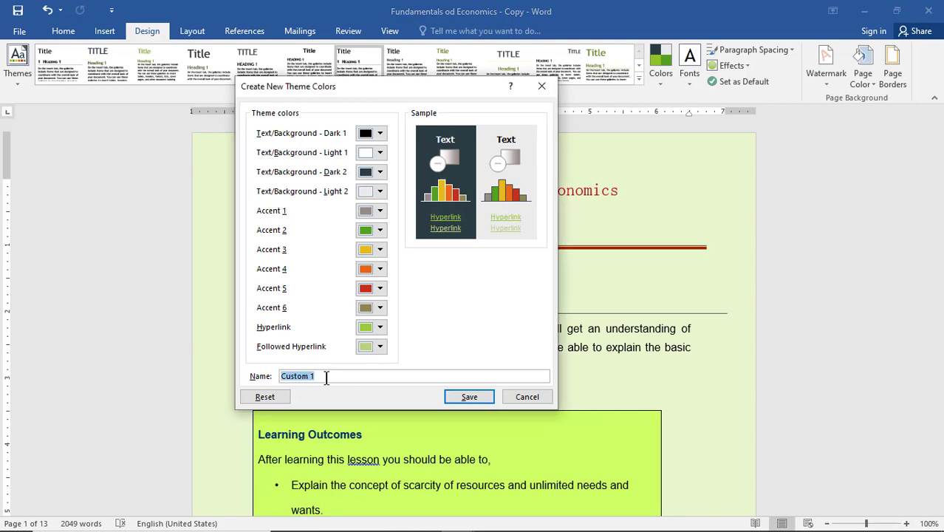
pyautogui.write('sltec')
pyautogui.write('hyguy co')
pyautogui.write('lor')
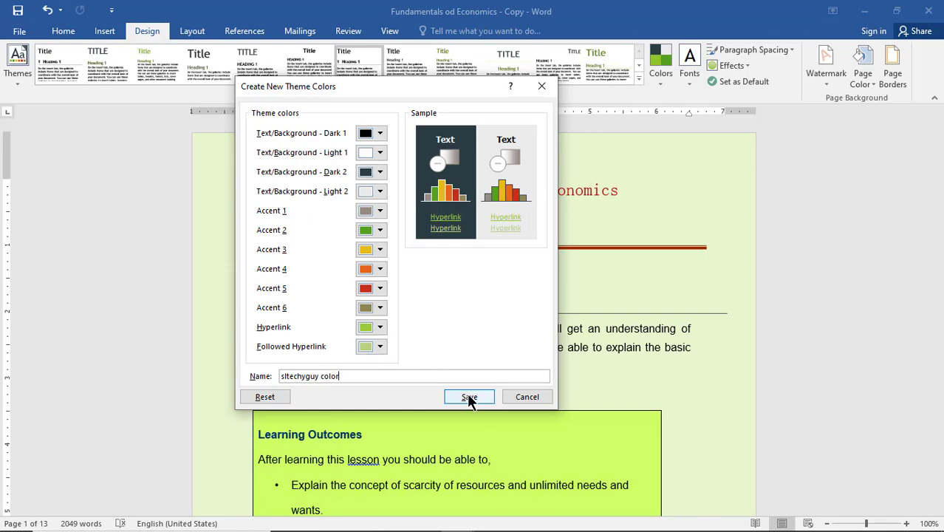
pyautogui.click(467, 394)
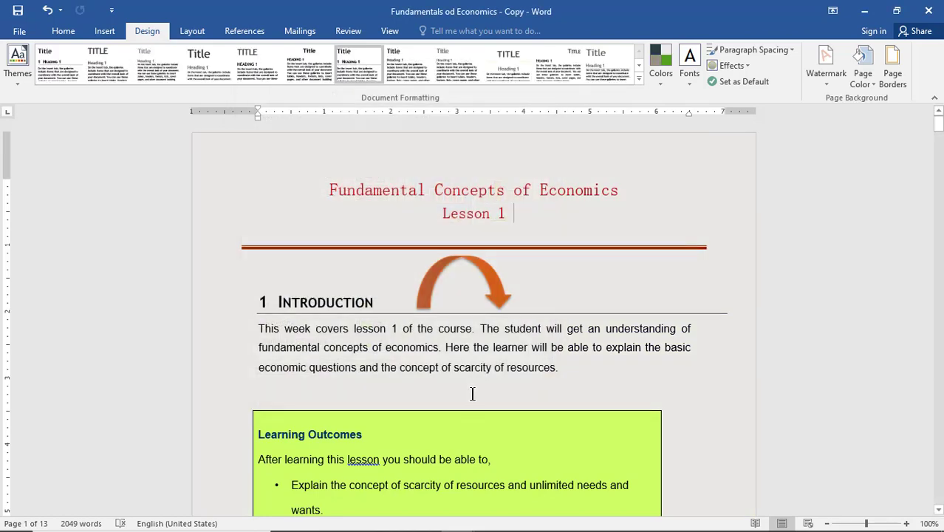
pyautogui.click(662, 81)
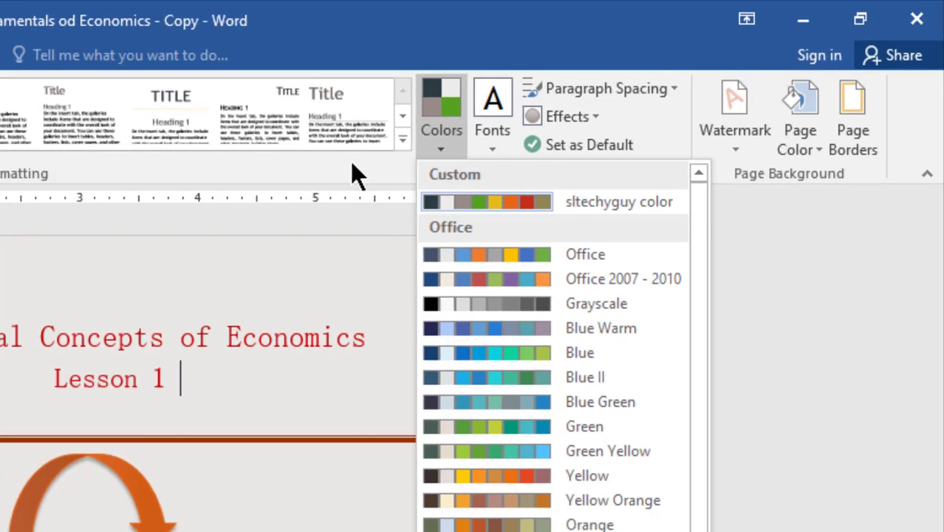
pyautogui.click(350, 164)
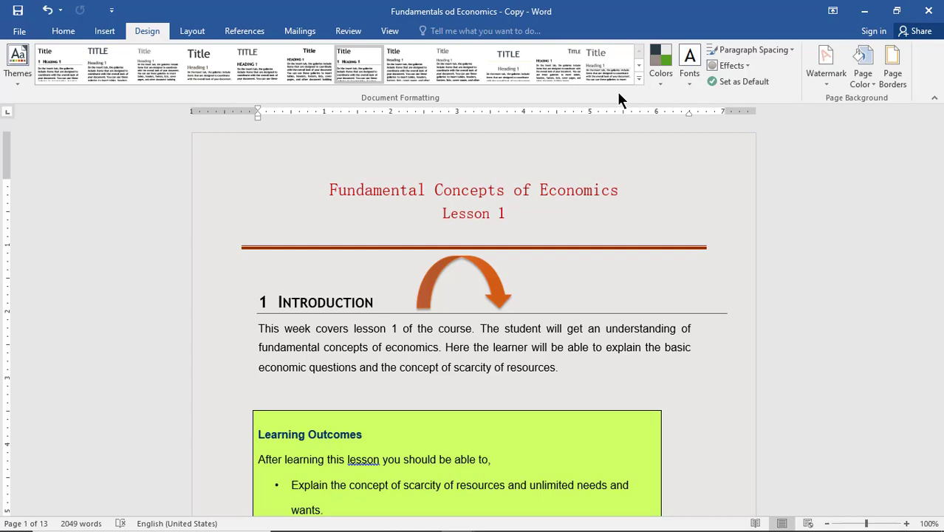
# Step: Start a custom theme font set with Comic Sans MS as the heading font
pyautogui.click(694, 77)
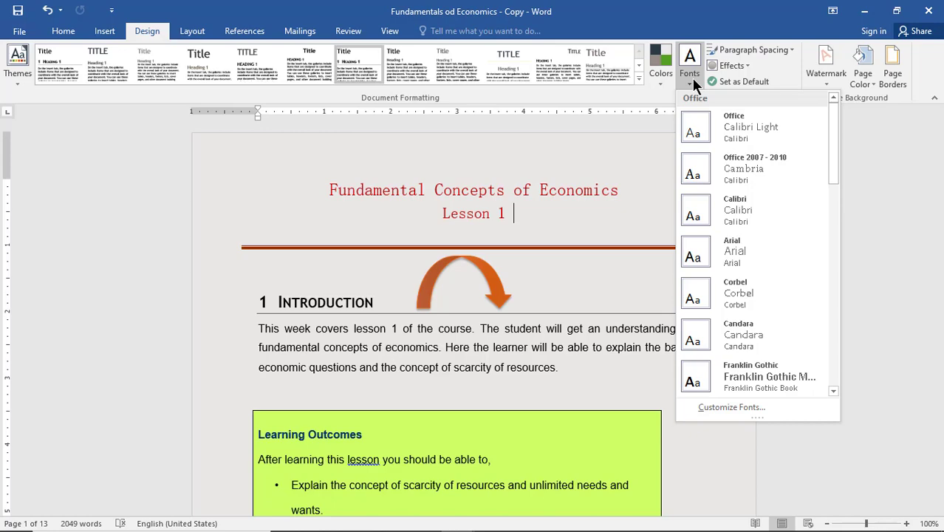
pyautogui.click(736, 406)
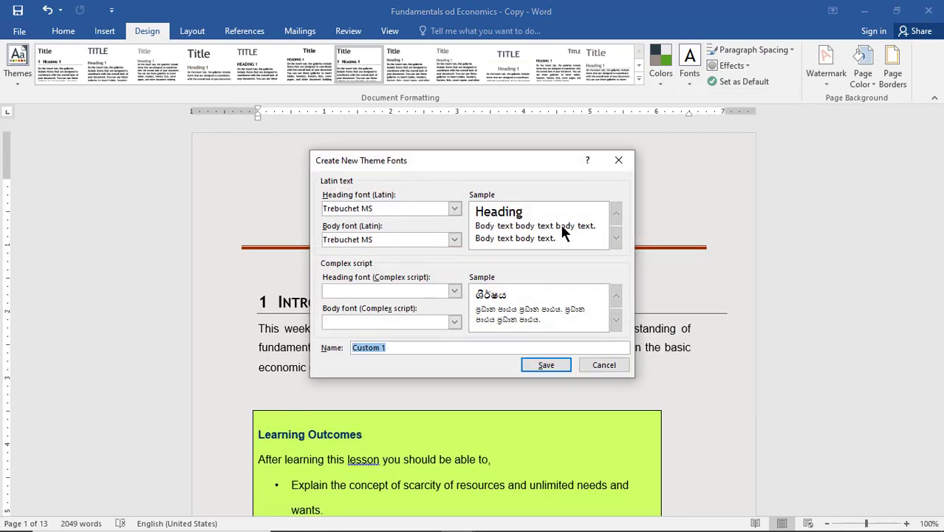
pyautogui.moveTo(460, 157); pyautogui.dragTo(448, 136)
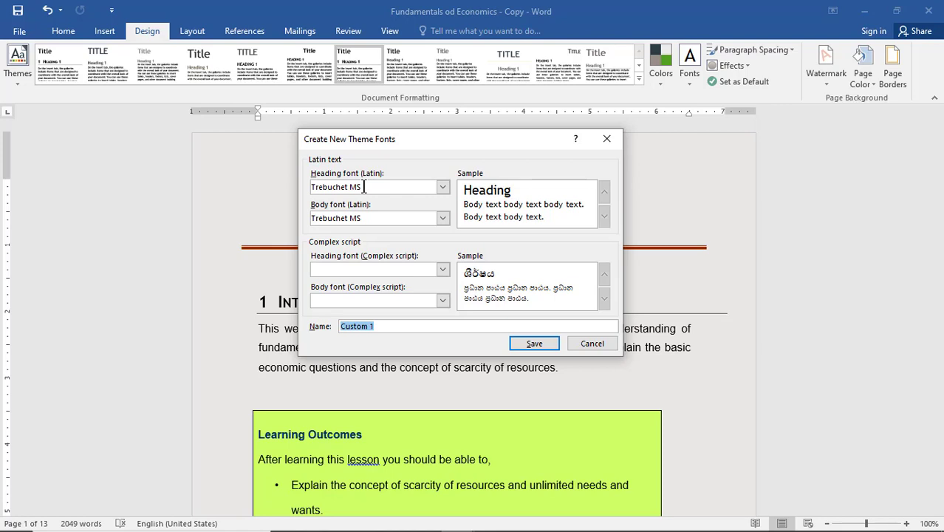
pyautogui.click(363, 186)
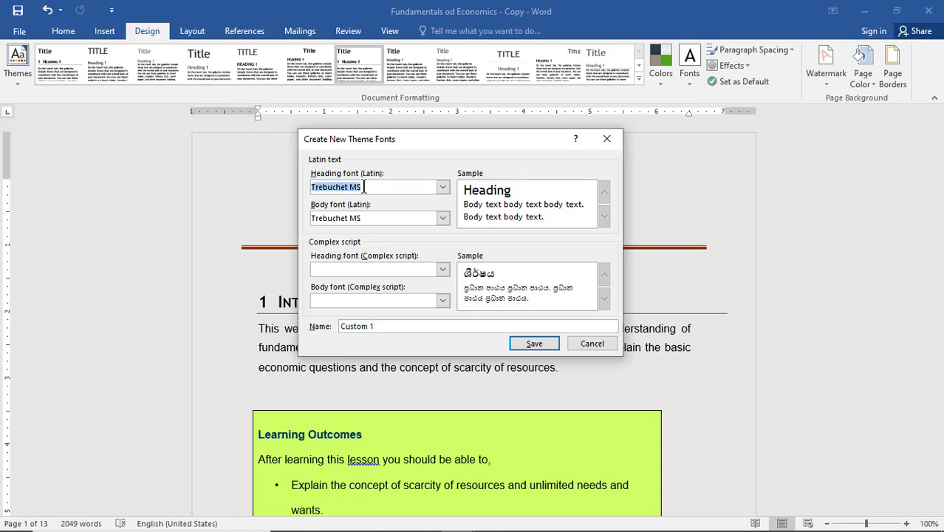
pyautogui.write('Comic Sans')
pyautogui.click(373, 190)
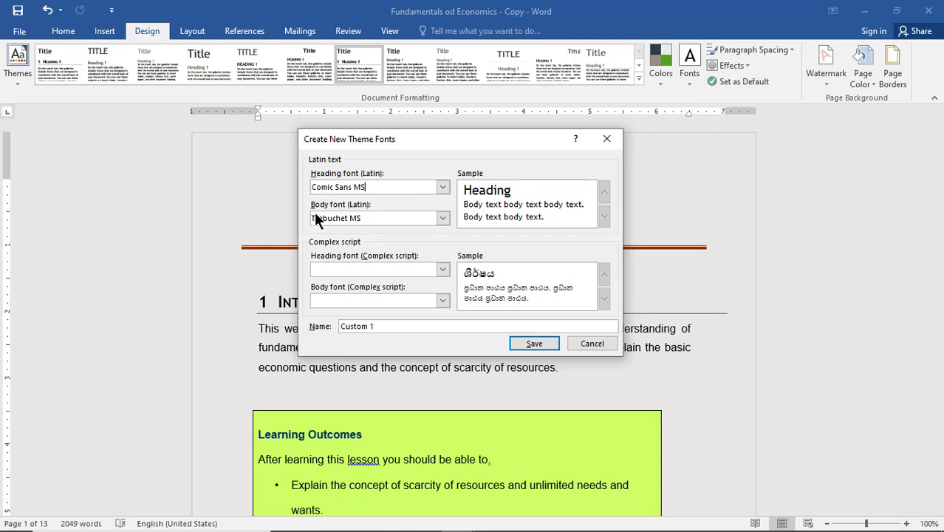
# Step: Set the body font to Arial and save the font set as 'sltechyguy fonts'
pyautogui.click(370, 220)
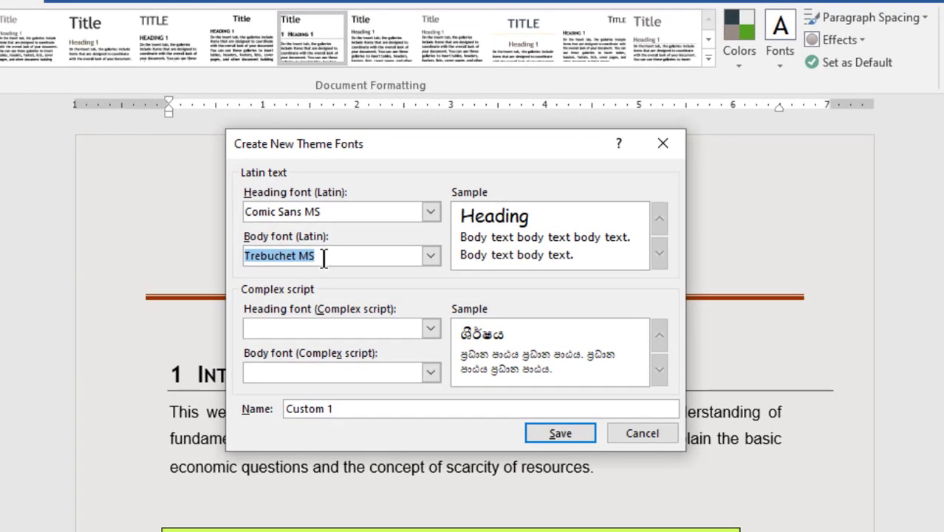
pyautogui.write('Arial')
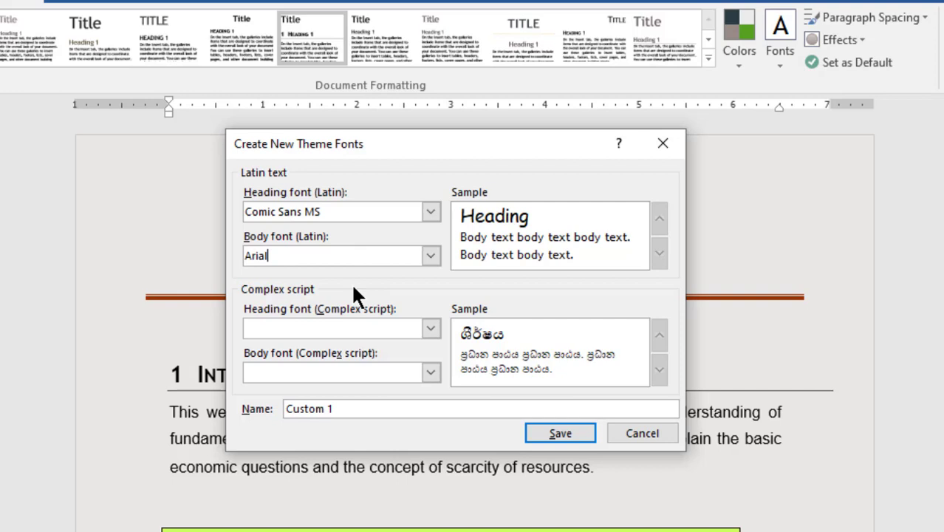
pyautogui.tripleClick(352, 410)
pyautogui.press('BackSpace')
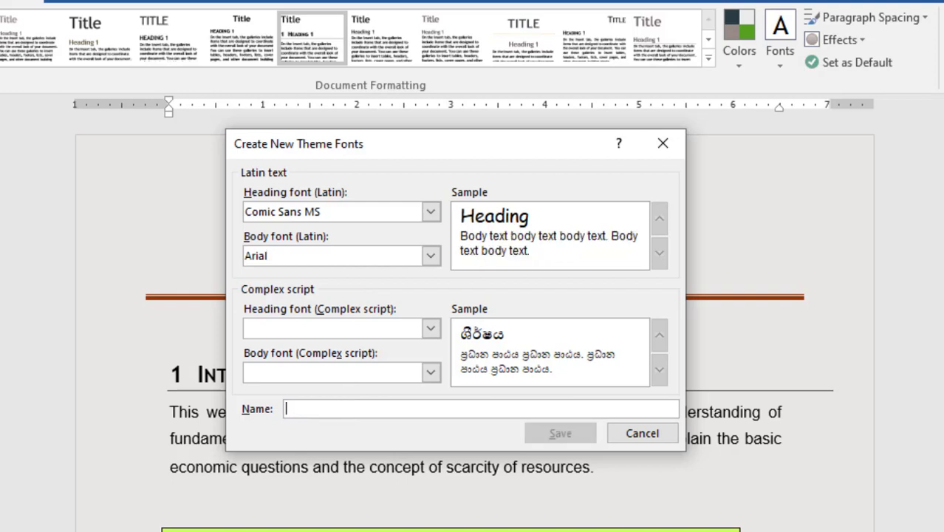
pyautogui.write('sltechyguy')
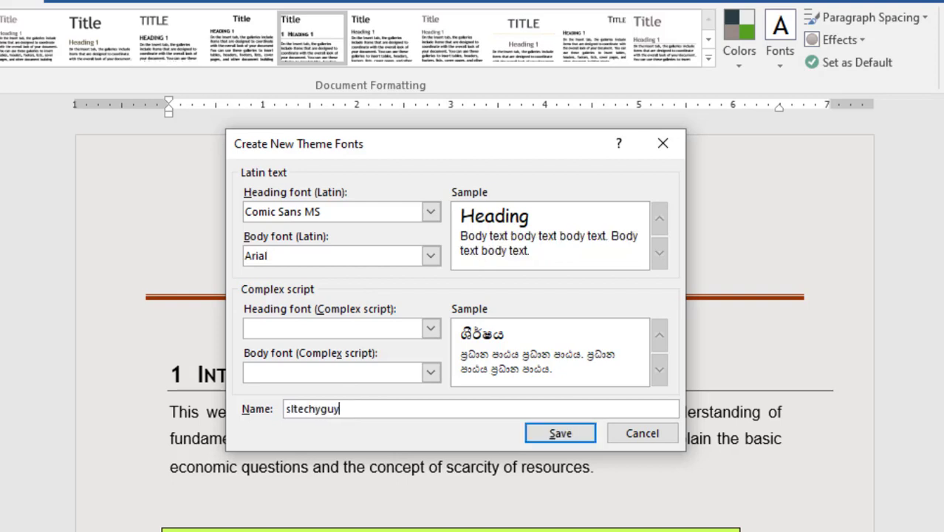
pyautogui.write(' font')
pyautogui.write('s')
pyautogui.click(567, 428)
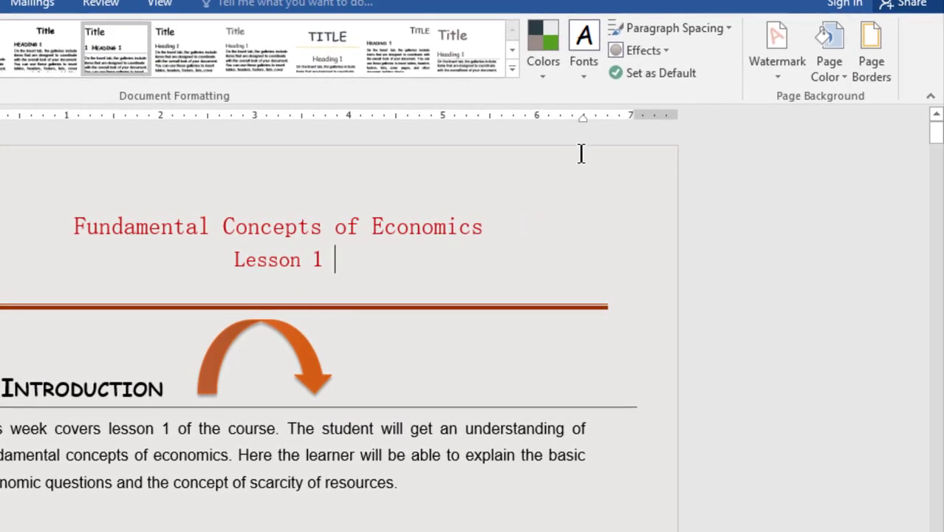
pyautogui.click(583, 74)
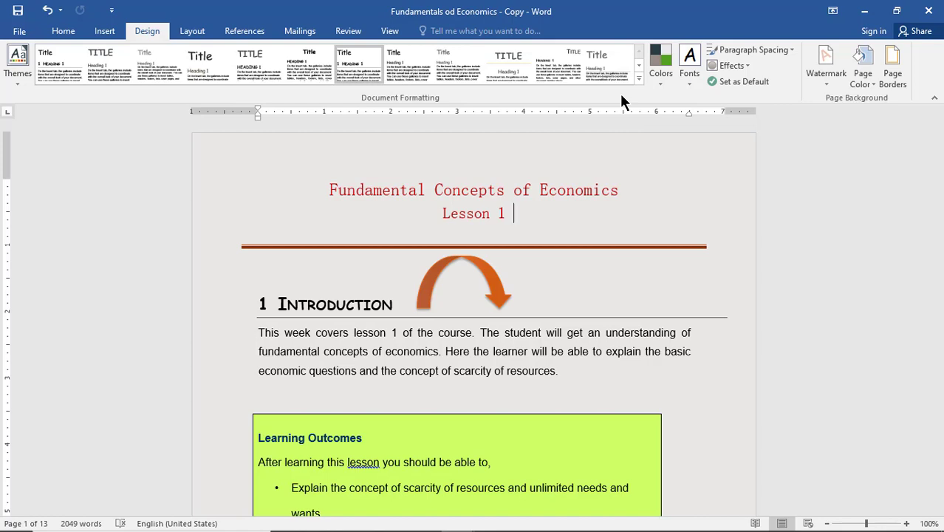
# Step: Save the current theme to Document Themes, replacing the default 'Theme1' file name with 'mswordtheme'
pyautogui.click(18, 79)
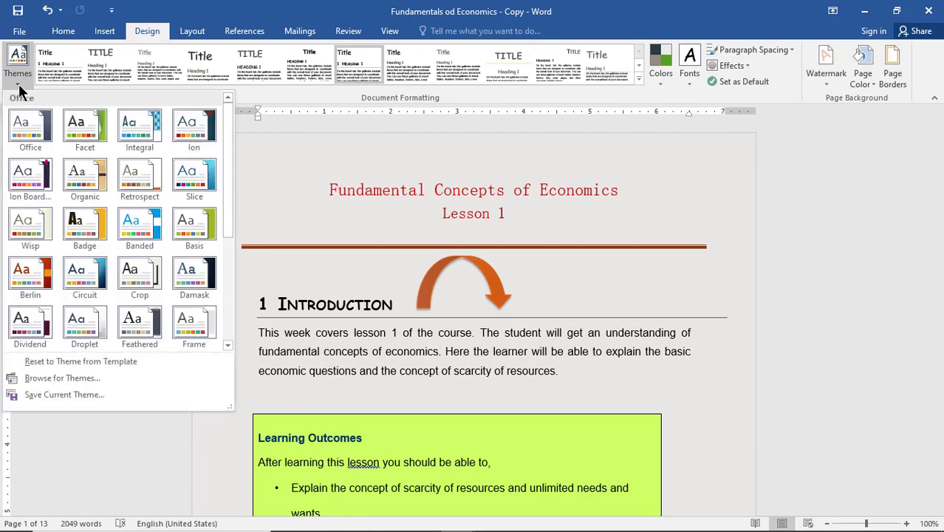
pyautogui.click(89, 395)
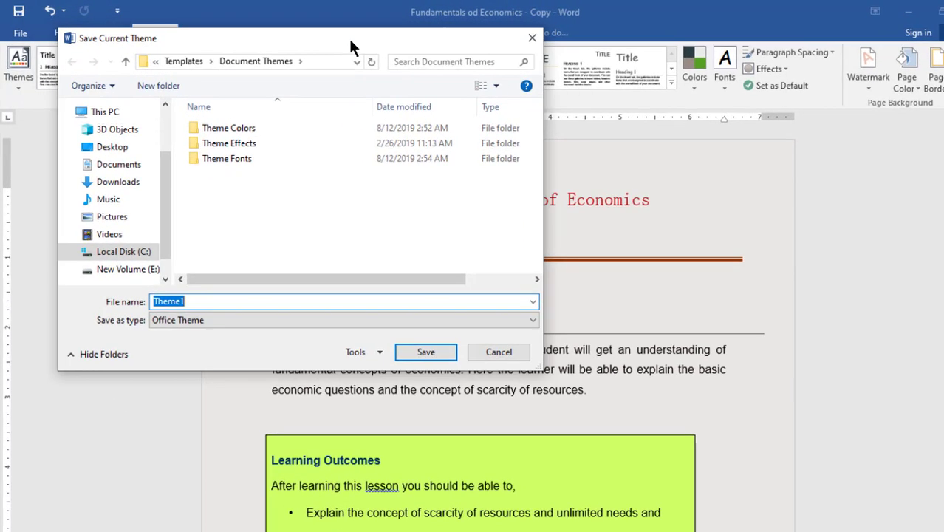
pyautogui.moveTo(351, 42); pyautogui.dragTo(546, 56)
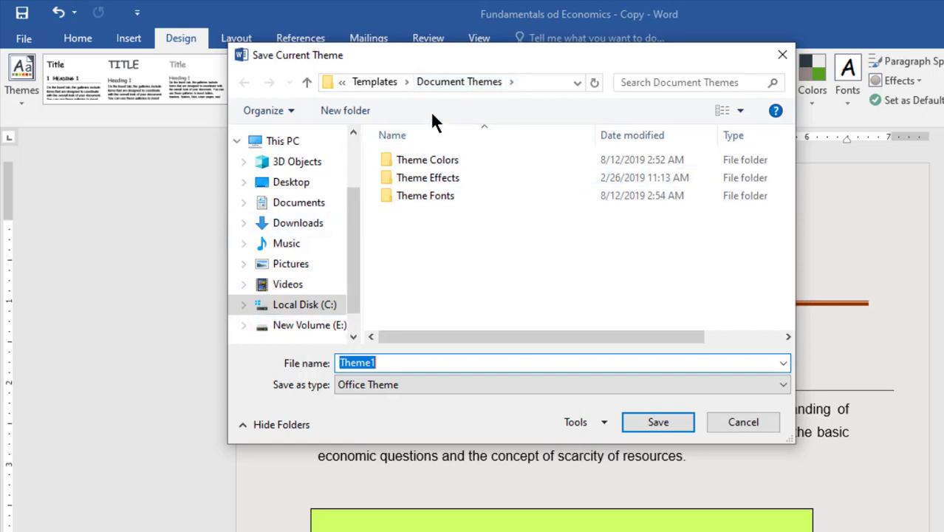
pyautogui.click(395, 363)
pyautogui.press('BackSpace')
pyautogui.press('BackSpace')
pyautogui.press('BackSpace')
pyautogui.press('BackSpace')
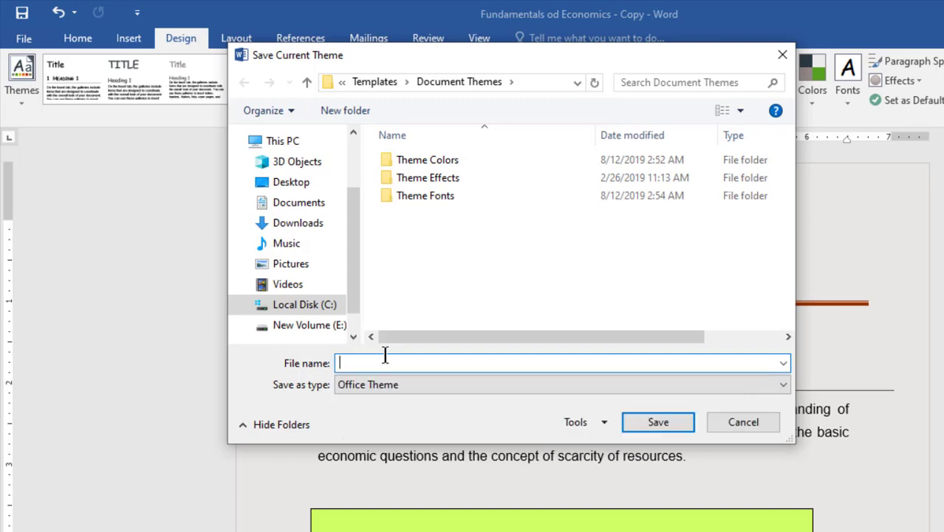
pyautogui.write('mswordtheme')
pyautogui.click(653, 424)
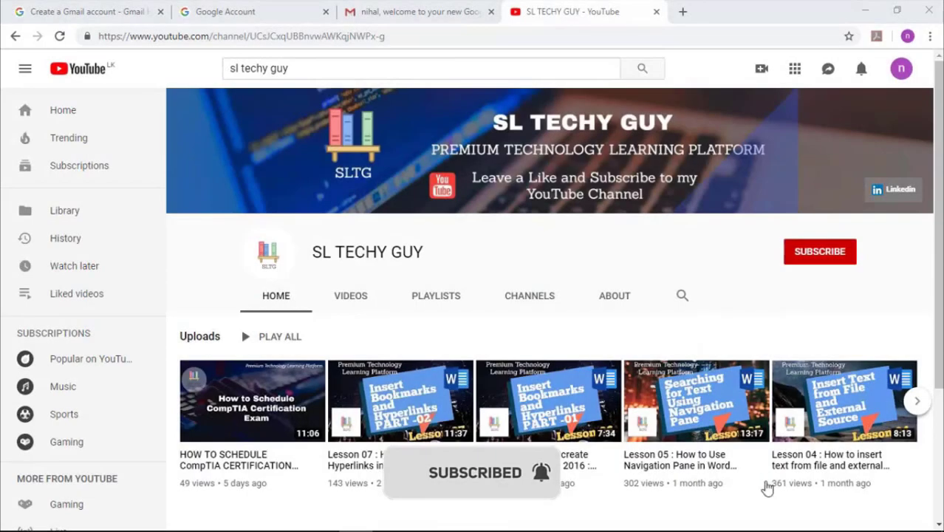
# Step: Subscribe to the SL TECHY GUY channel with the bell set to all notifications
pyautogui.click(820, 256)
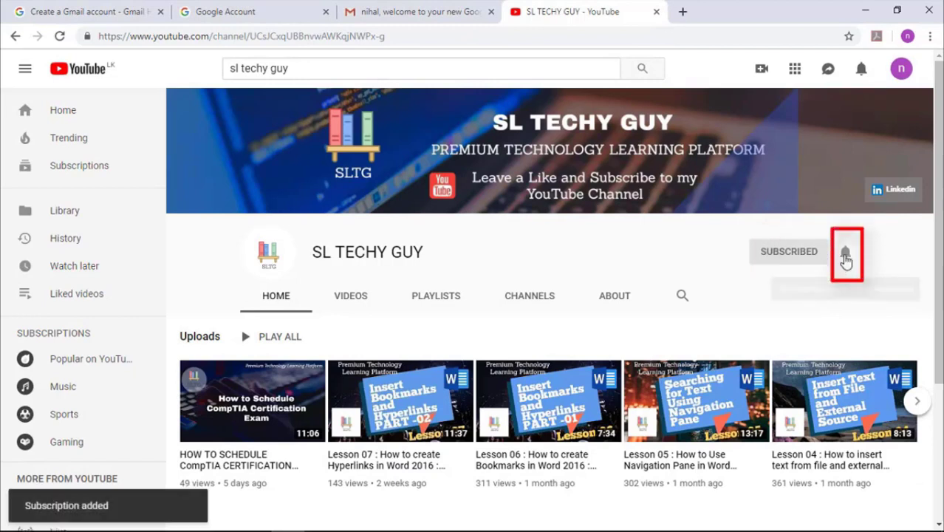
pyautogui.click(846, 257)
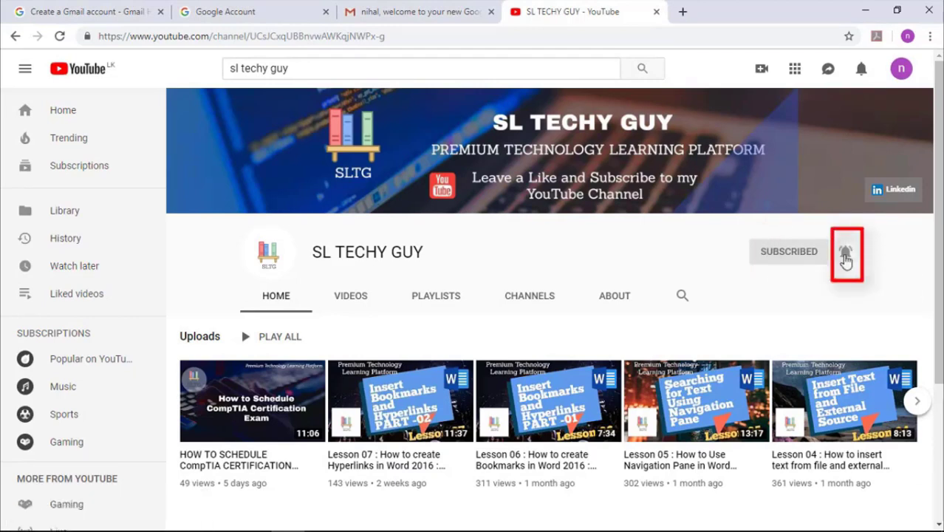